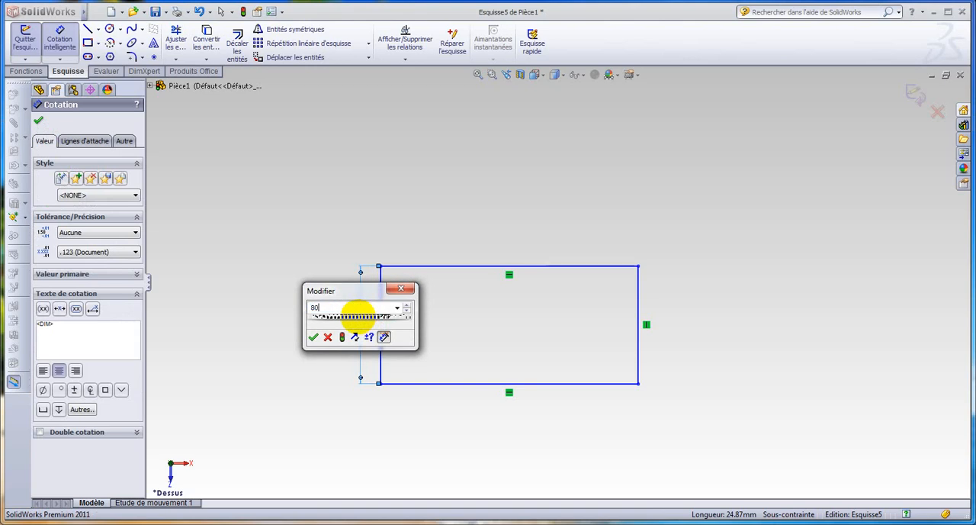
# Step: Set the rectangle's height to 80 mm and dimension its width at 120 mm, checking both against the reference drawing in Word
pyautogui.click(313, 338)
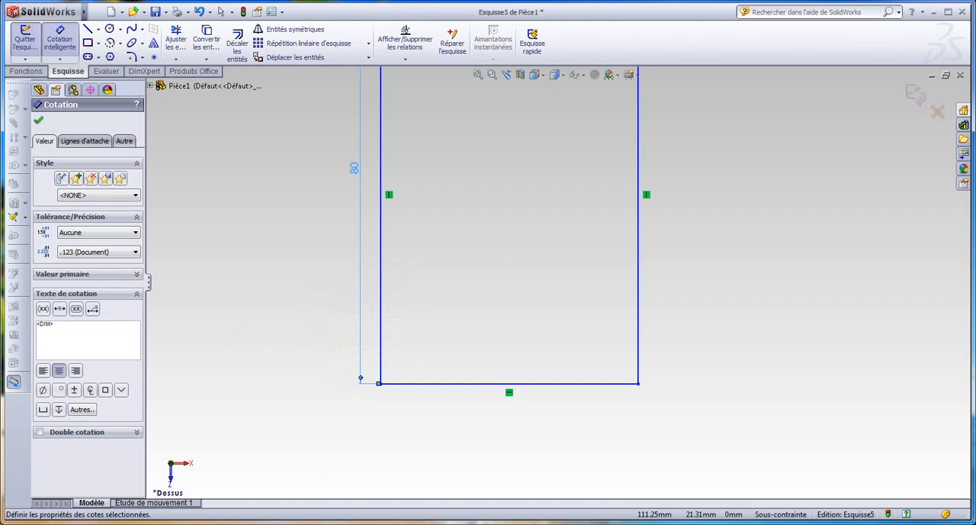
pyautogui.hotkey('alt', 'Tab')
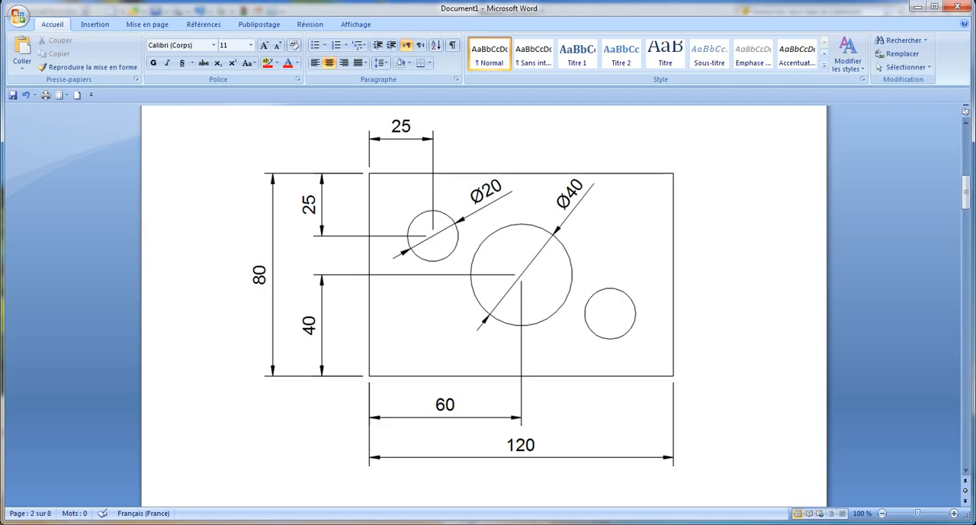
pyautogui.hotkey('alt', 'Tab')
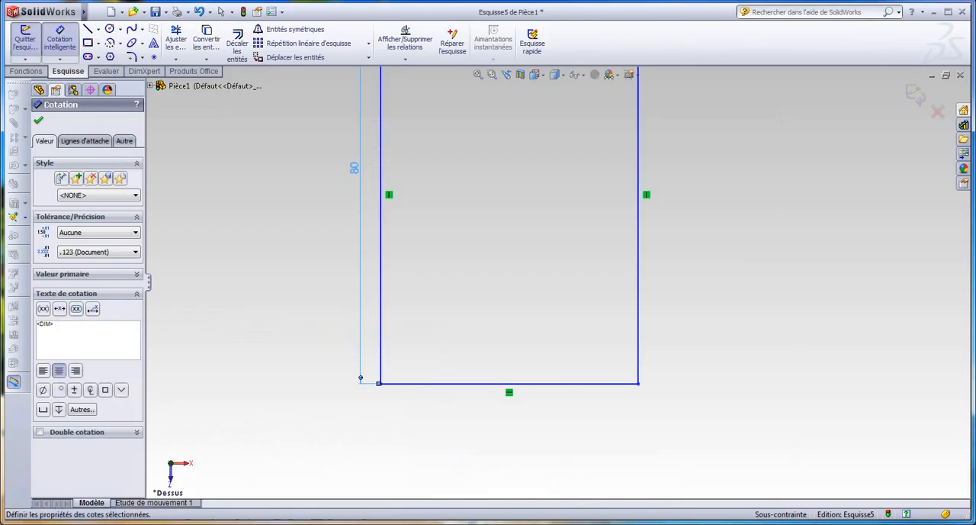
pyautogui.click(460, 387)
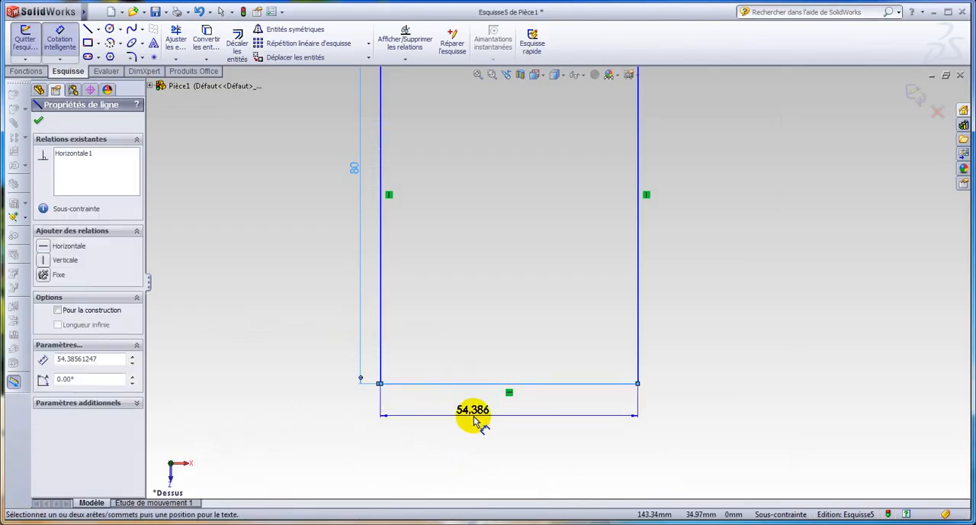
pyautogui.click(475, 420)
pyautogui.click(474, 420)
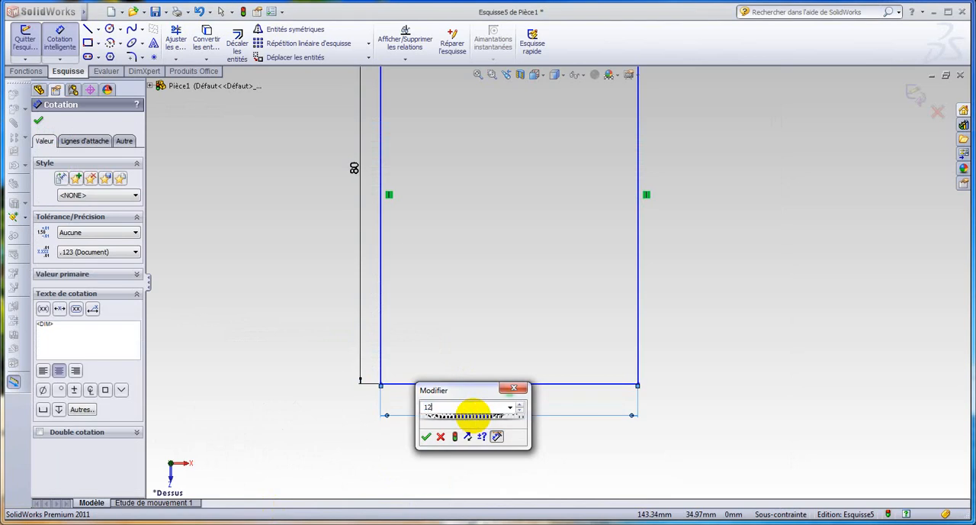
pyautogui.click(426, 438)
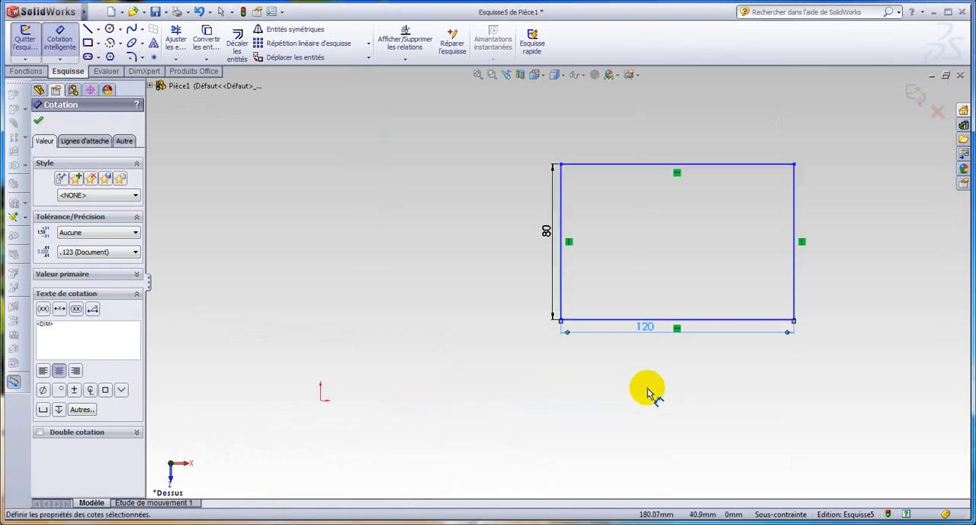
pyautogui.scroll(2, 850, 135)
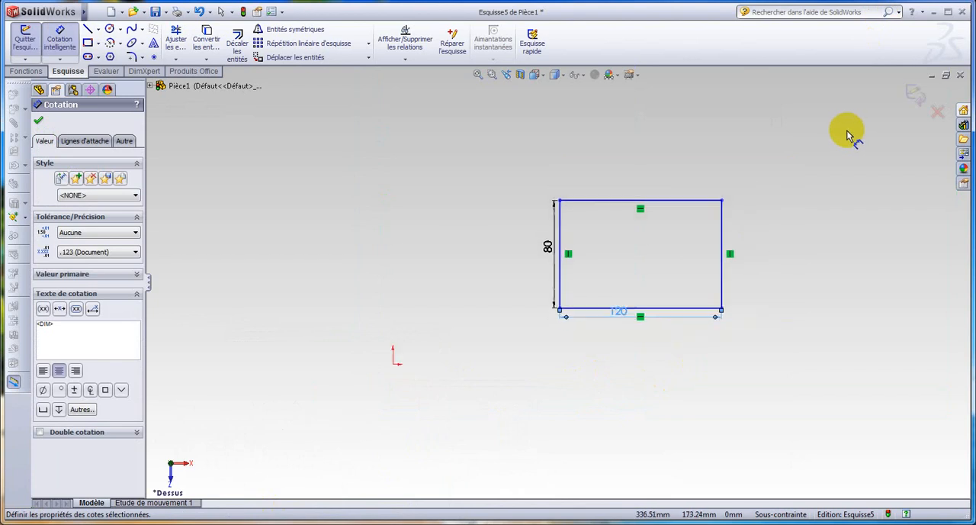
pyautogui.scroll(-2, 768, 212)
pyautogui.scroll(-1, 768, 212)
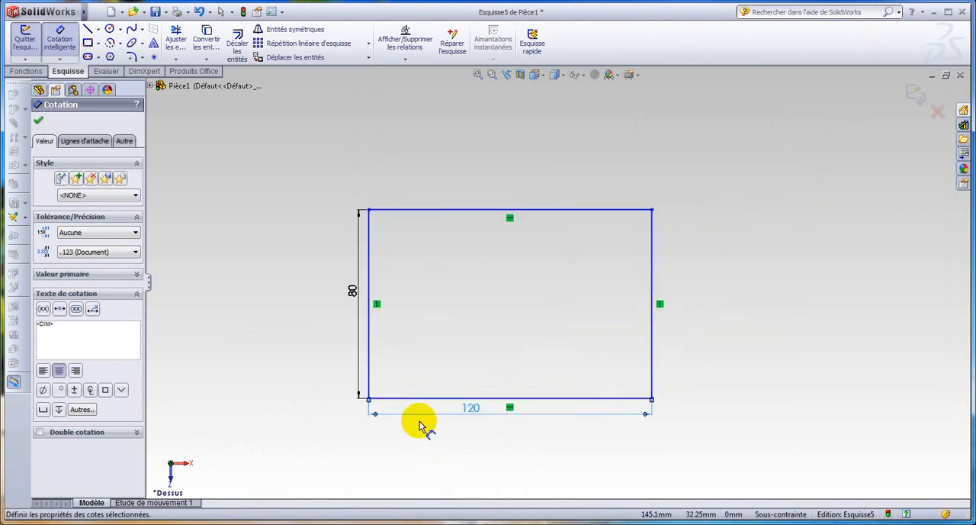
pyautogui.scroll(-1, 421, 396)
pyautogui.scroll(-1, 427, 309)
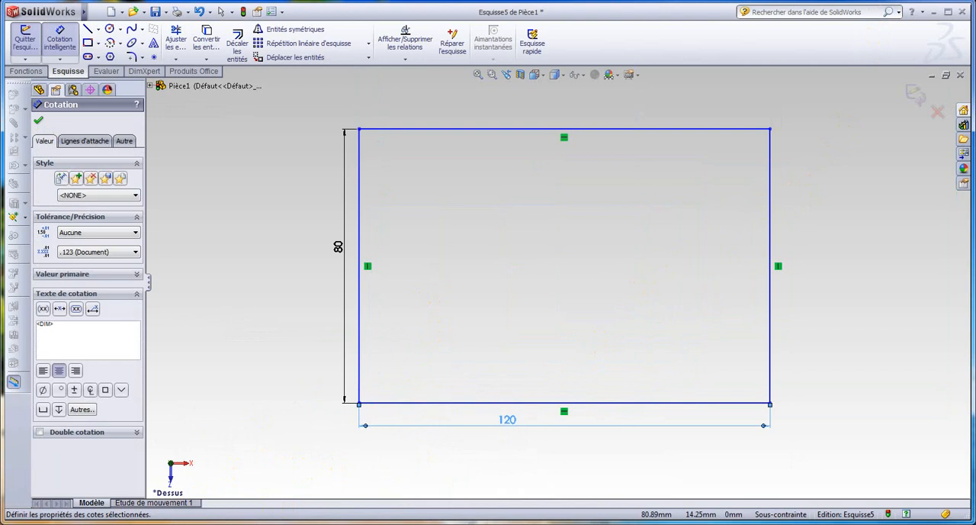
pyautogui.click(108, 523)
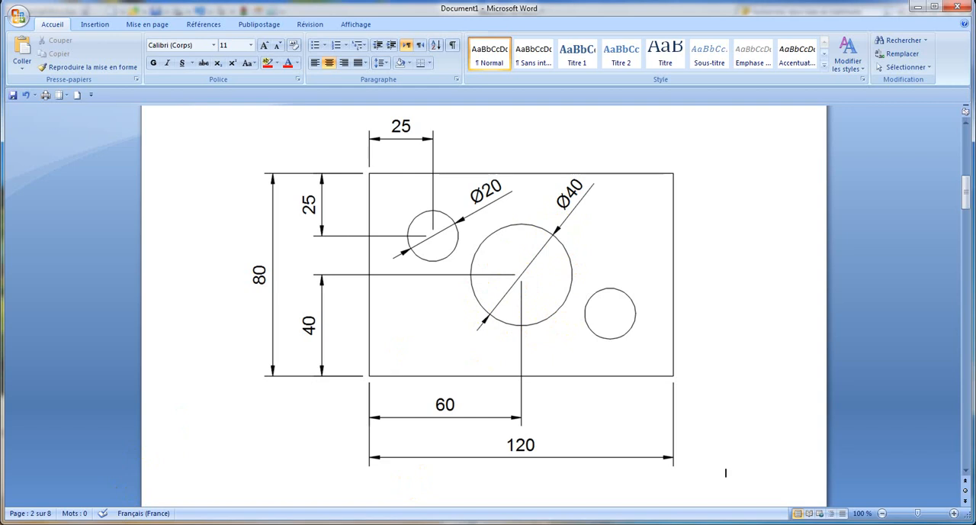
pyautogui.click(107, 524)
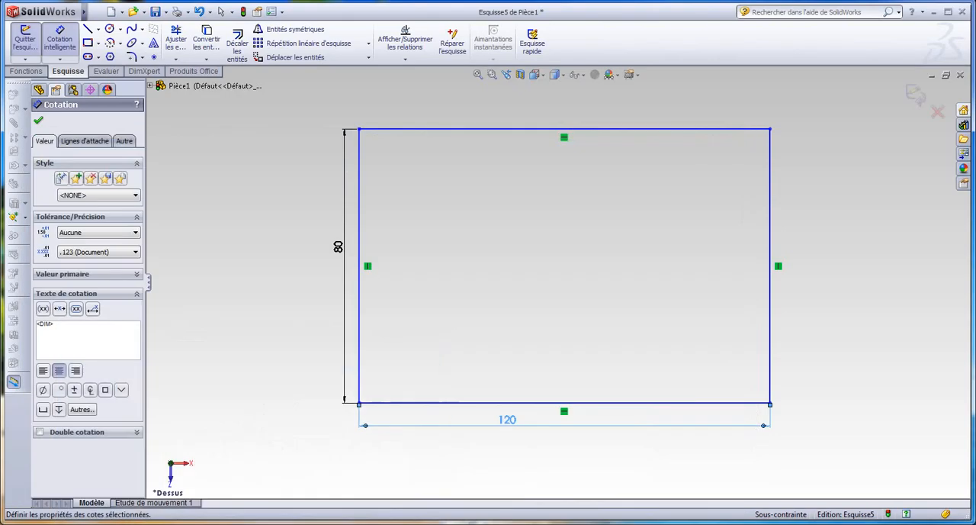
pyautogui.click(39, 122)
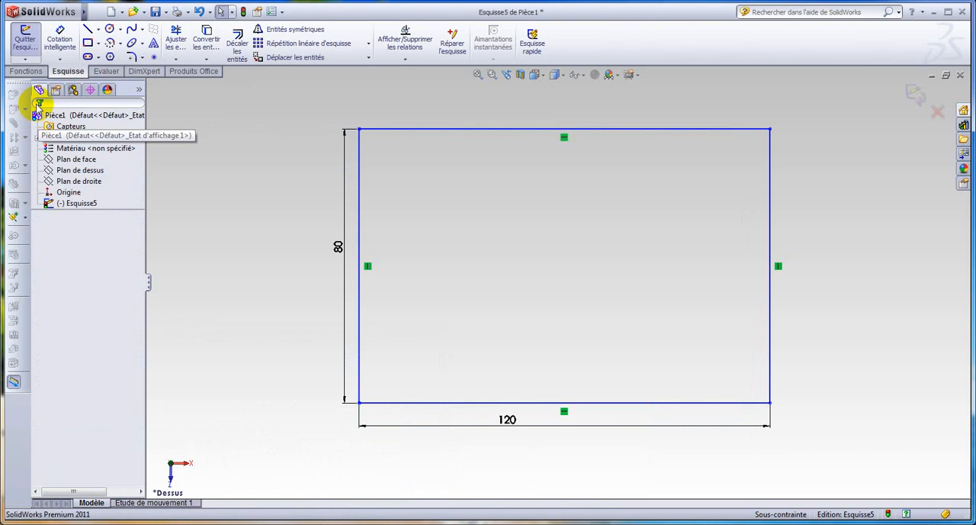
# Step: Sketch a 20 mm radius circle at the rectangle's centre, plus circles of about 8 mm radius near the upper-left corner and 9 mm near the lower-right
pyautogui.click(111, 31)
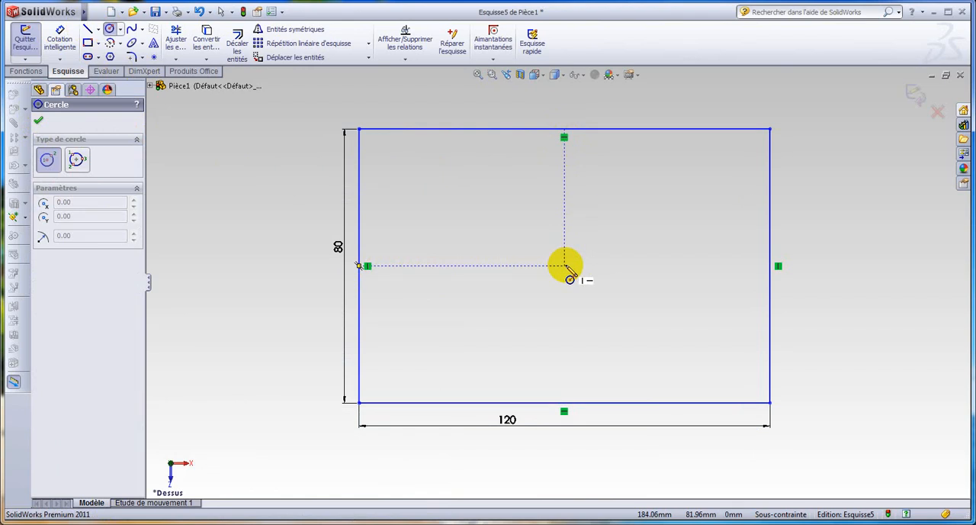
pyautogui.click(565, 267)
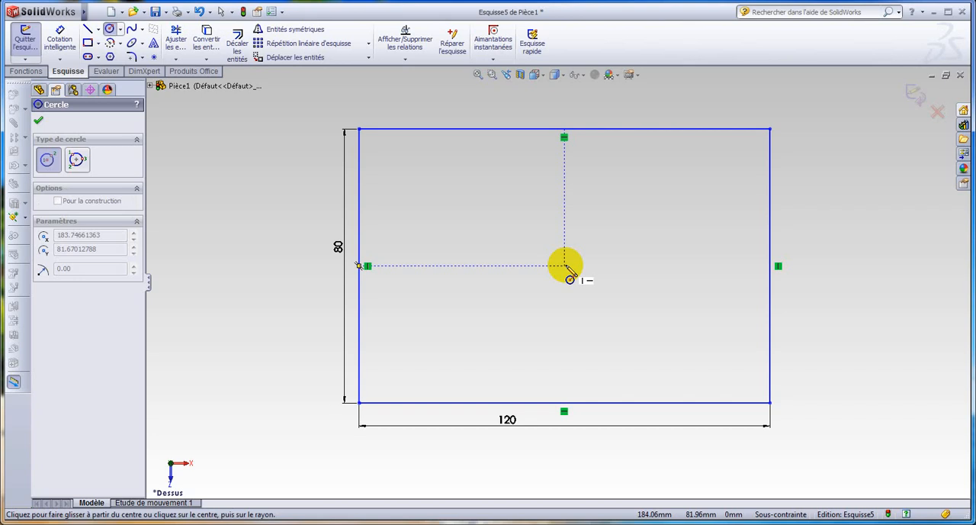
pyautogui.click(614, 239)
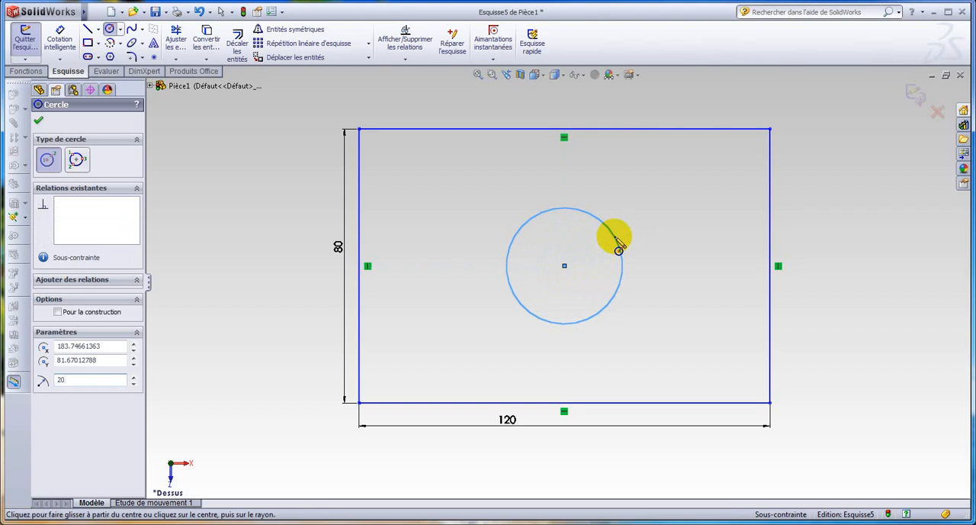
pyautogui.press('Return')
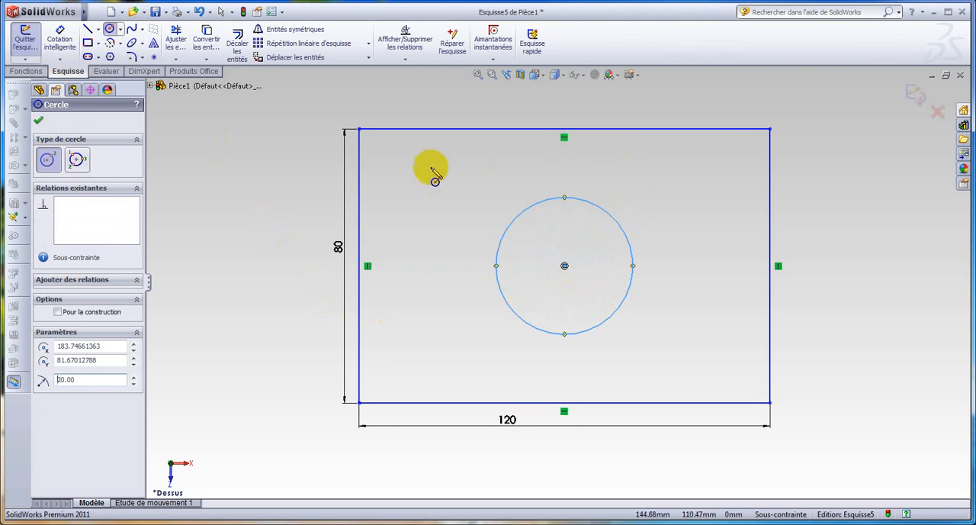
pyautogui.moveTo(419, 186); pyautogui.dragTo(446, 184)
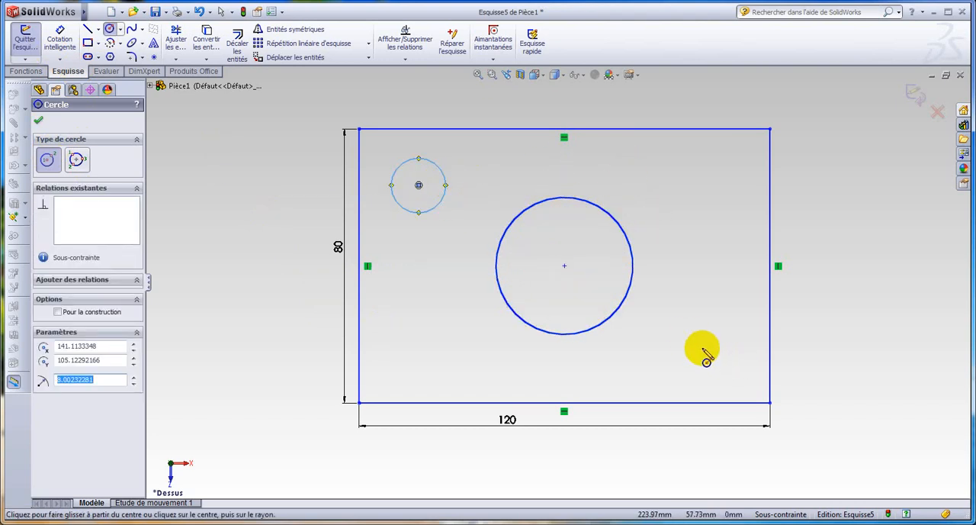
pyautogui.moveTo(702, 348); pyautogui.dragTo(737, 352)
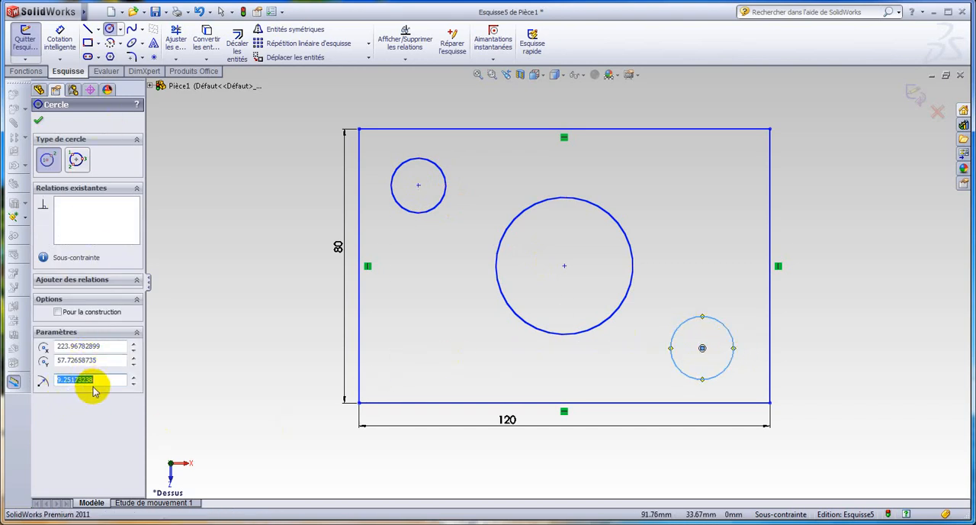
# Step: Dimension the diameters of the upper-left and lower-right circles at 20 mm each, following the reference drawing in Word
pyautogui.click(60, 34)
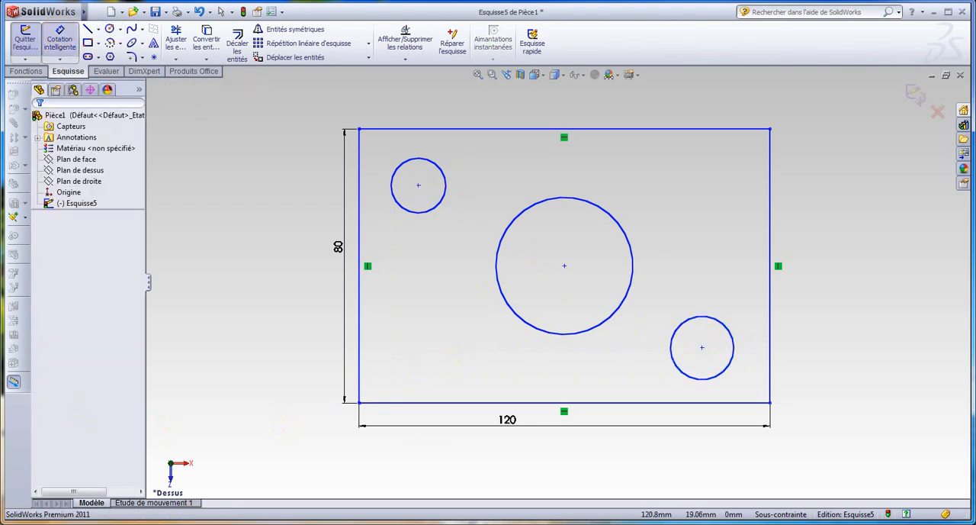
pyautogui.hotkey('alt', 'Tab')
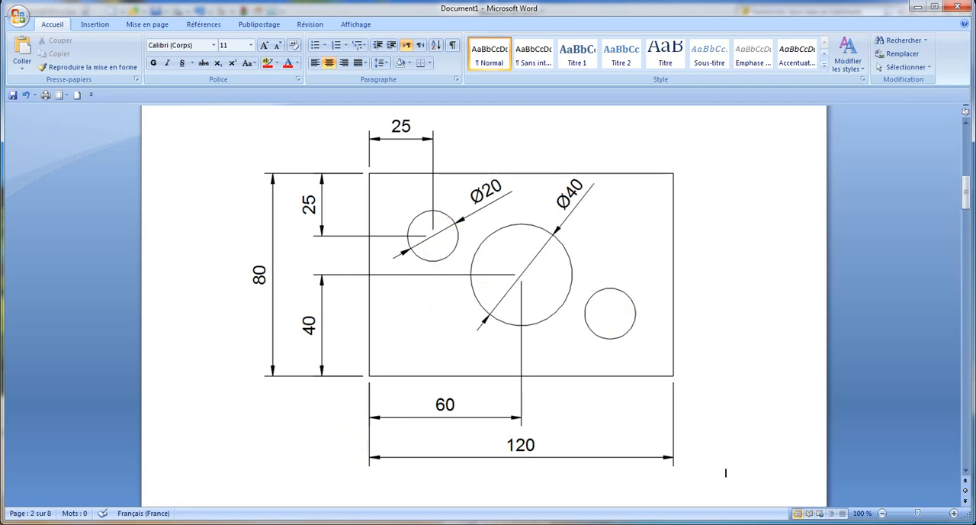
pyautogui.hotkey('alt', 'Tab')
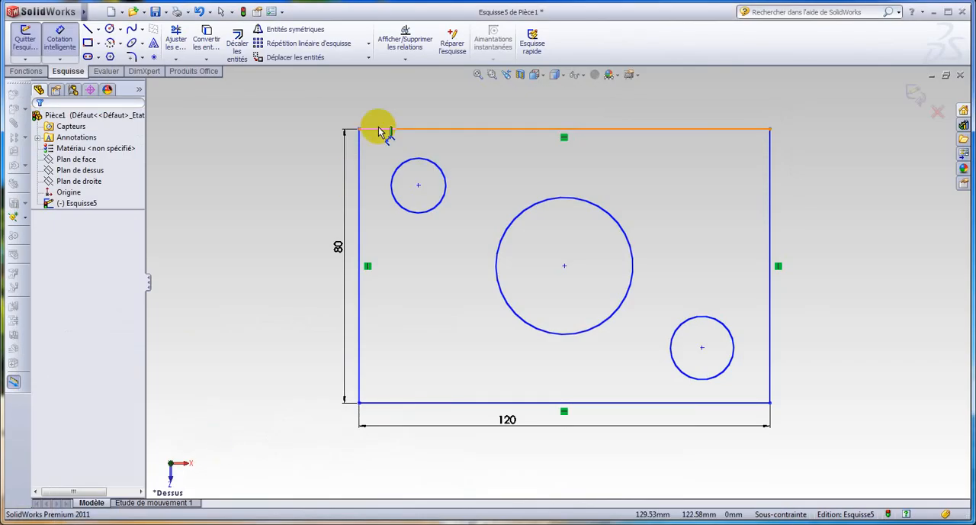
pyautogui.click(436, 164)
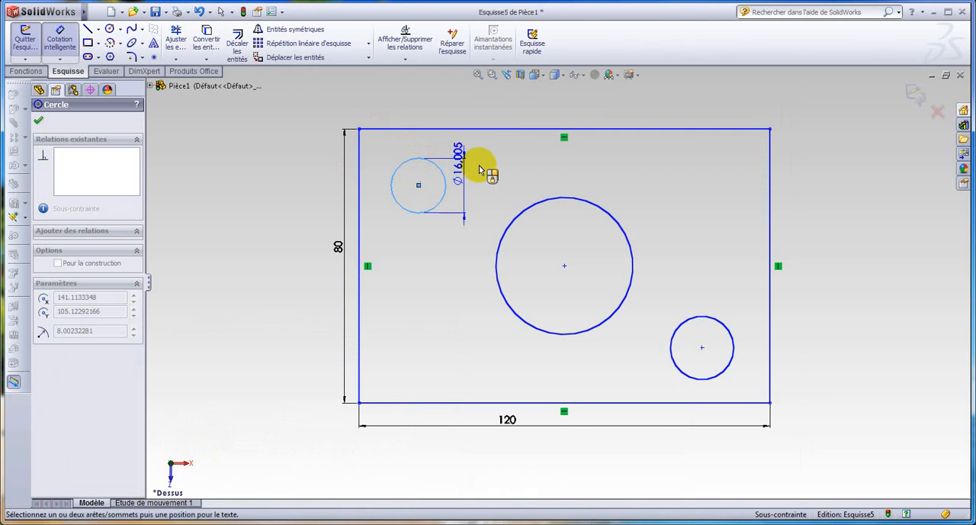
pyautogui.click(477, 117)
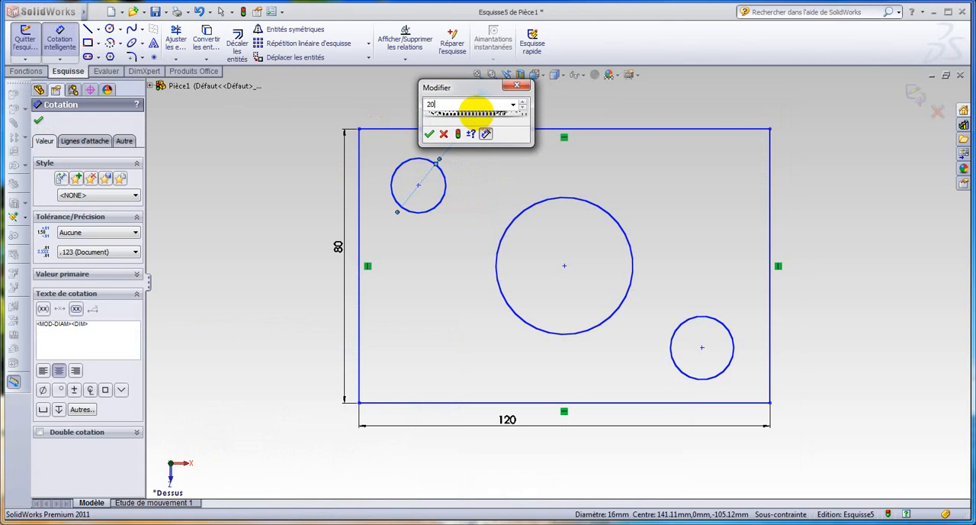
pyautogui.click(429, 134)
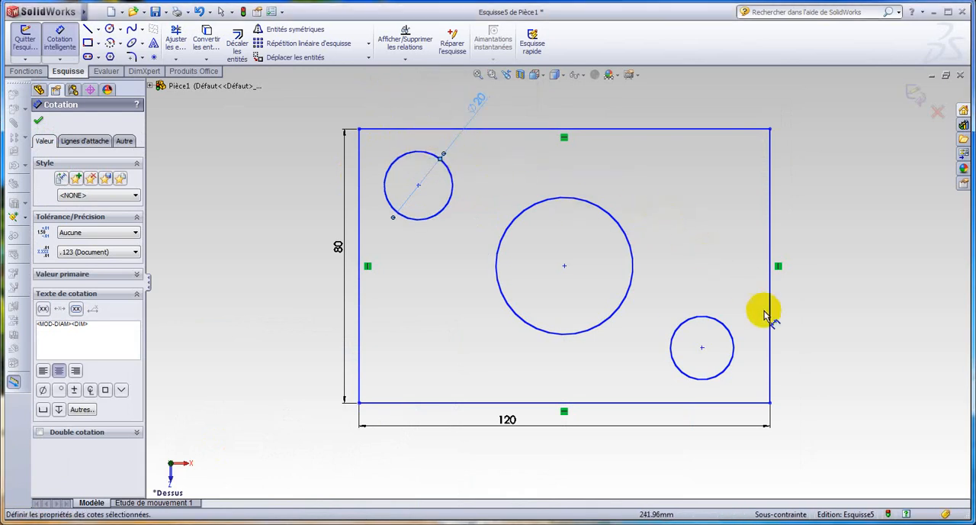
pyautogui.click(730, 336)
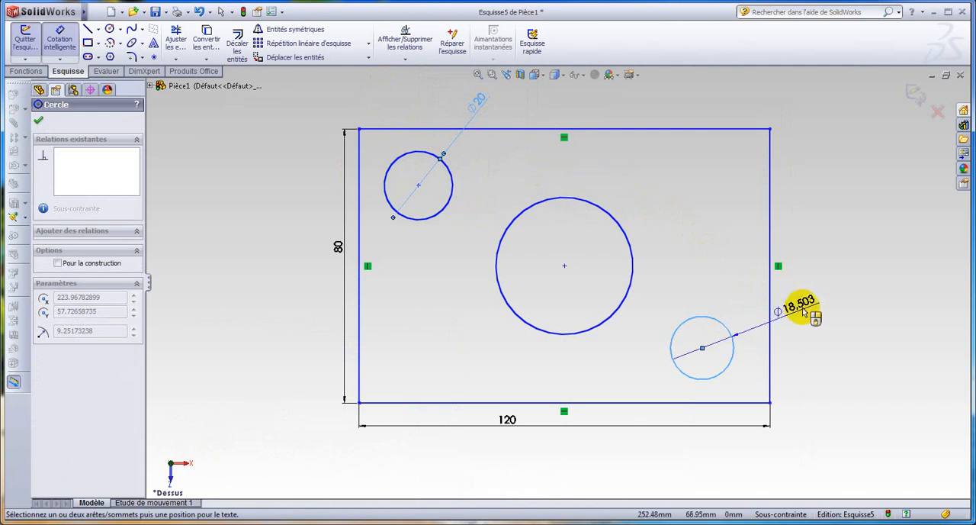
pyautogui.click(807, 305)
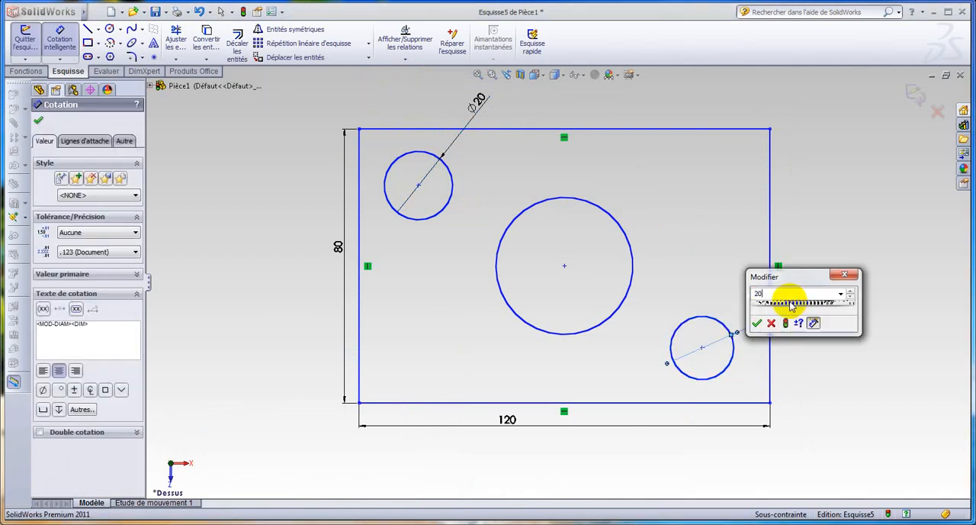
pyautogui.click(758, 323)
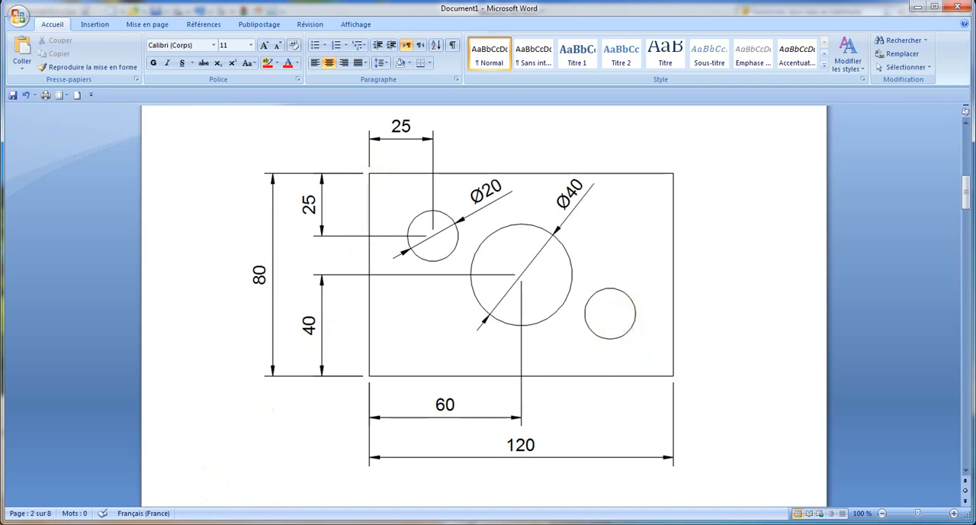
# Step: Dimension the upper-left circle's centre 25 mm horizontally from the rectangle's left edge
pyautogui.hotkey('alt', 'Tab')
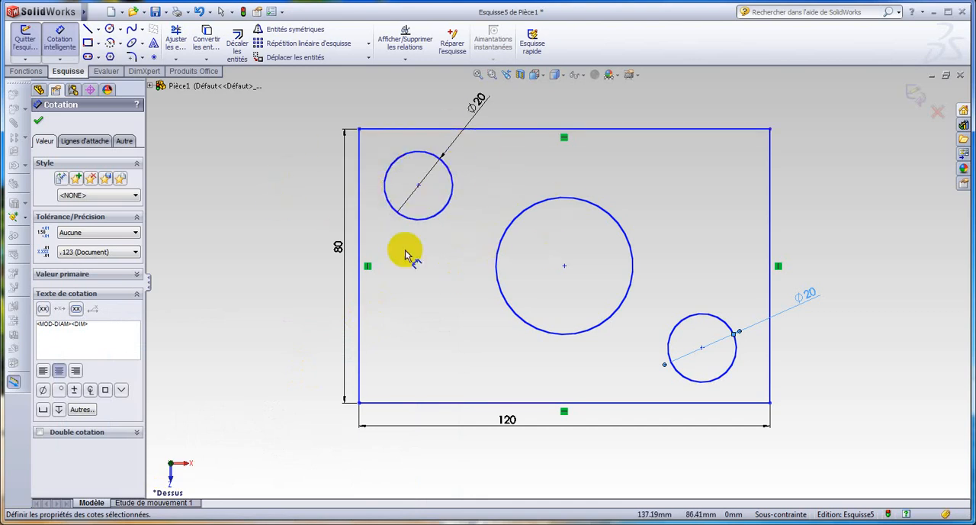
pyautogui.click(419, 187)
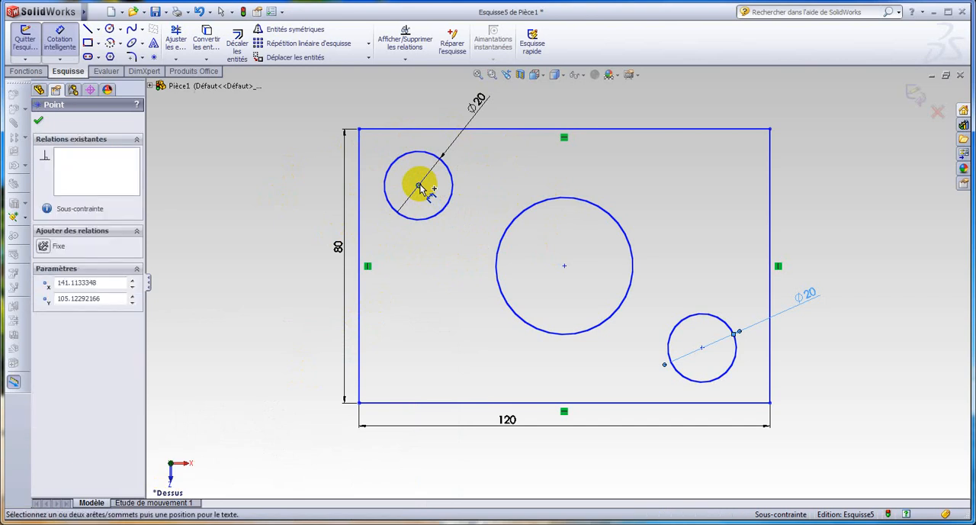
pyautogui.click(363, 188)
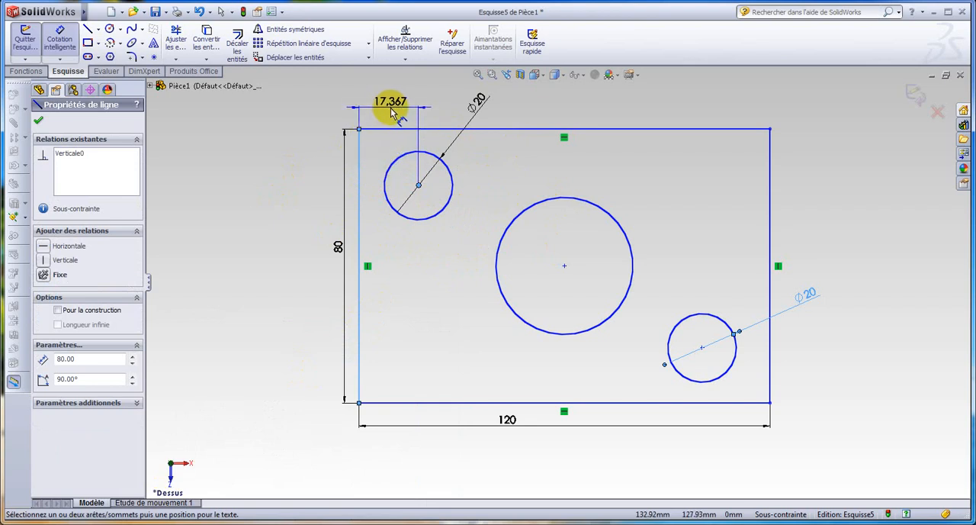
pyautogui.click(391, 111)
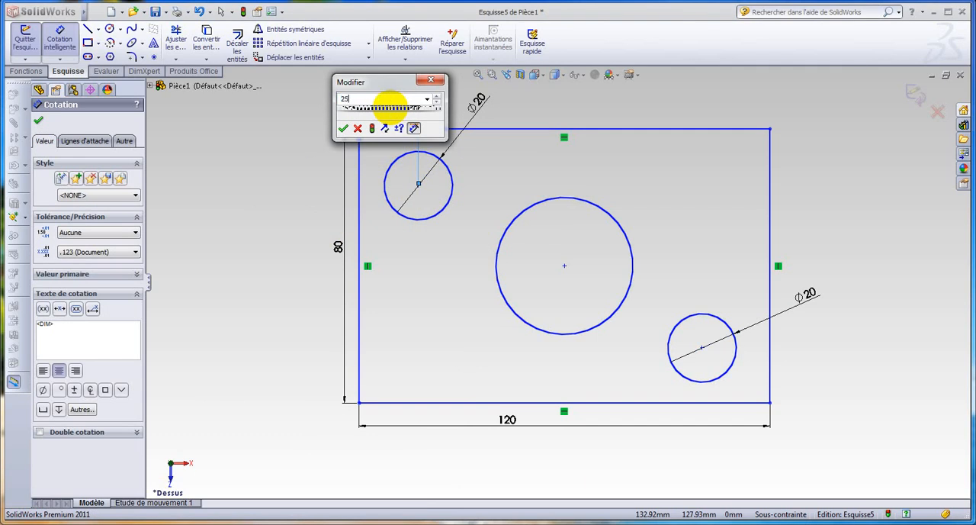
pyautogui.click(343, 128)
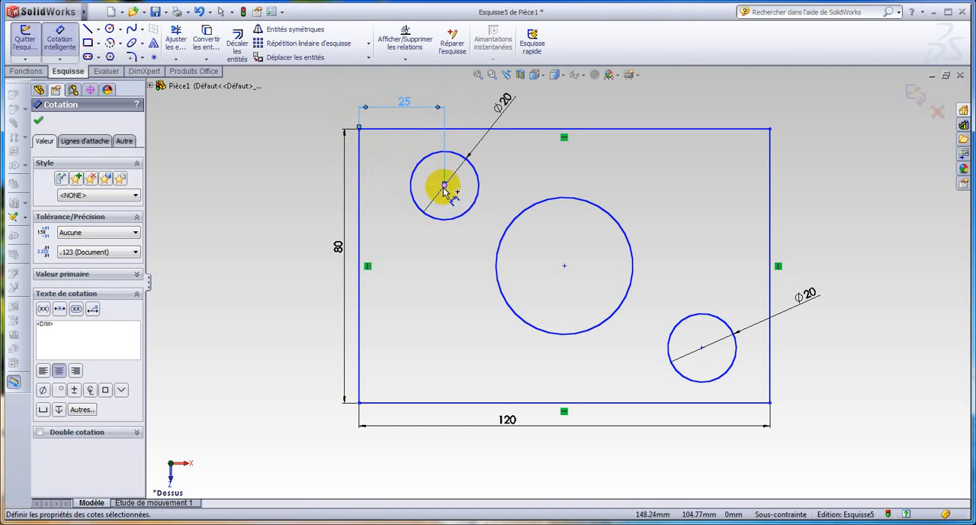
# Step: Dimension the upper-left circle's centre 25 mm vertically from the rectangle's upper edge
pyautogui.click(445, 185)
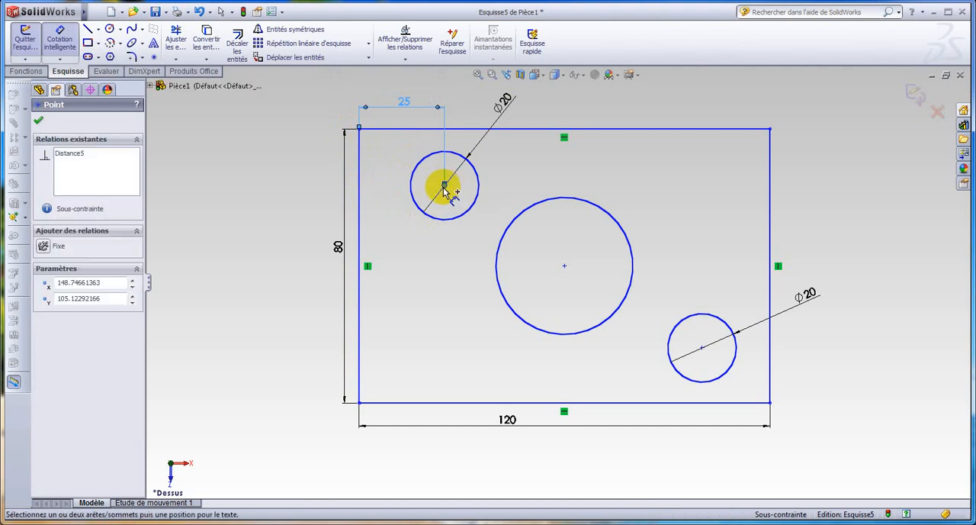
pyautogui.click(437, 129)
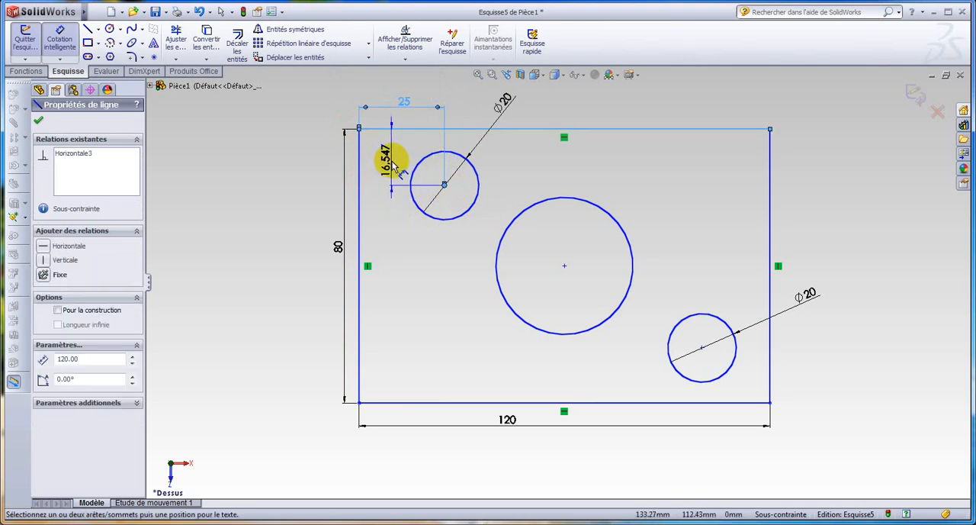
pyautogui.click(390, 164)
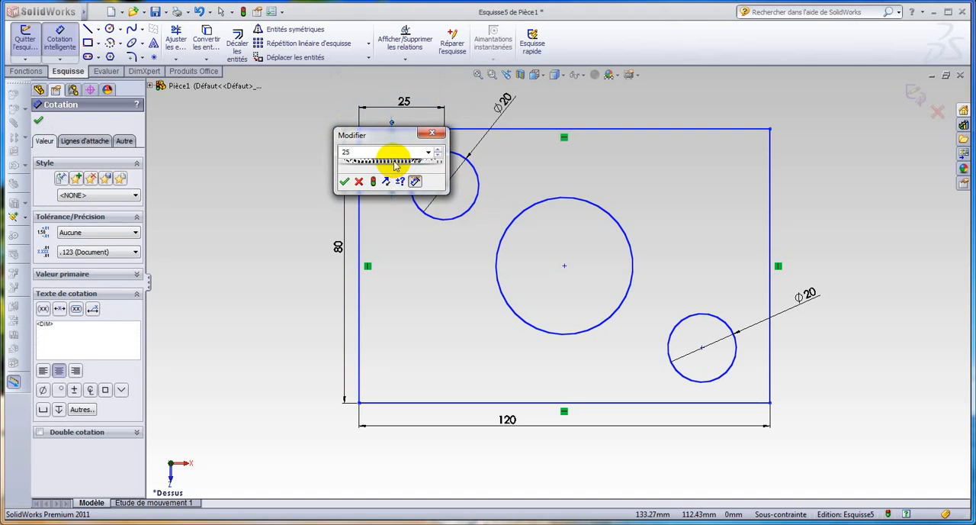
pyautogui.press('Return')
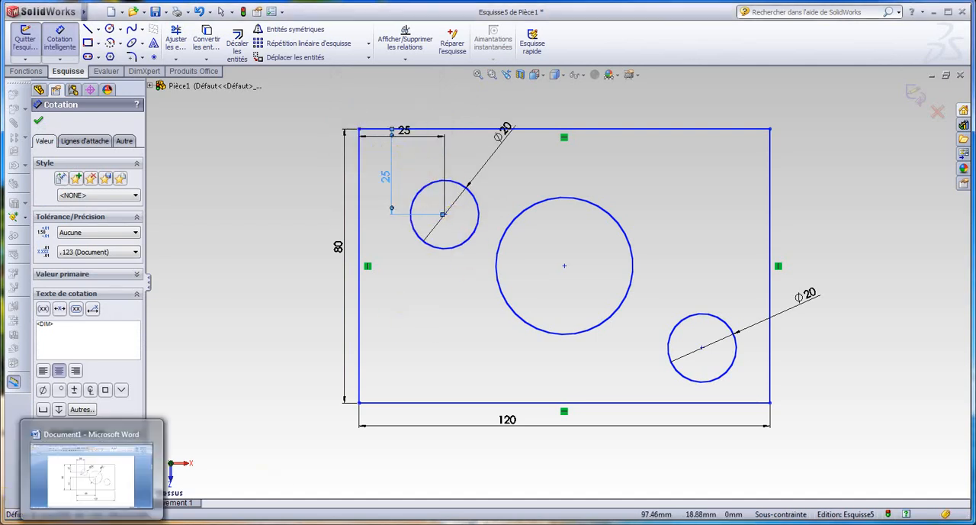
# Step: Check the reference drawing in Word, and dimension the lower-right circle's centre 25 mm horizontally from the rectangle's right edge in SolidWorks
pyautogui.click(95, 524)
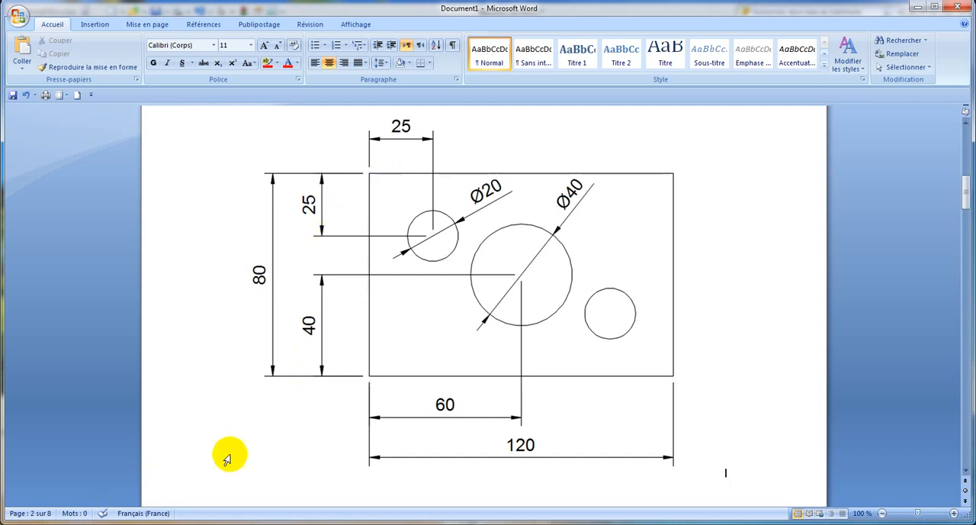
pyautogui.click(90, 523)
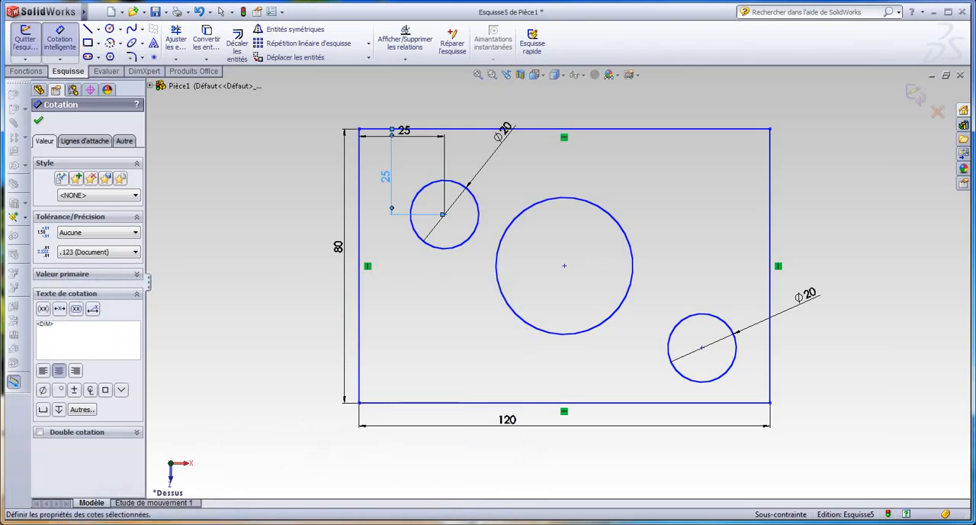
pyautogui.click(703, 350)
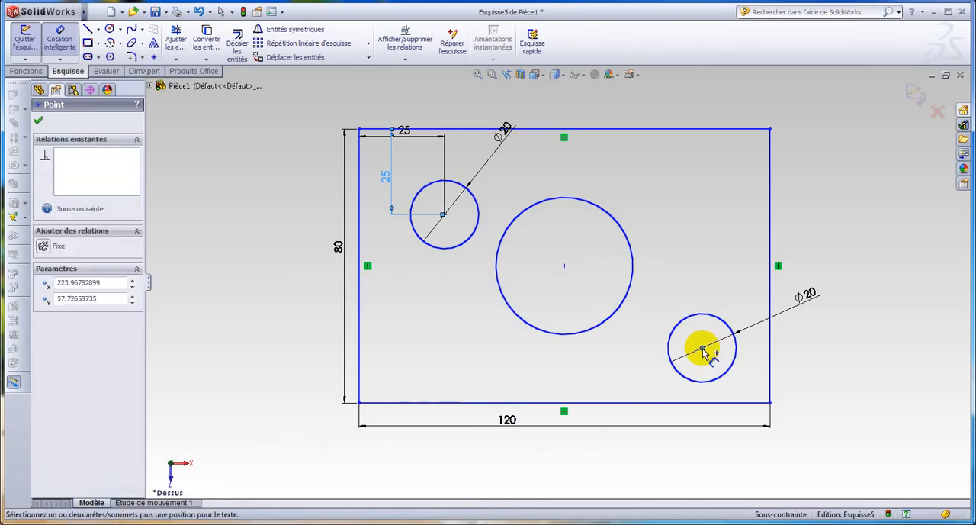
pyautogui.click(771, 355)
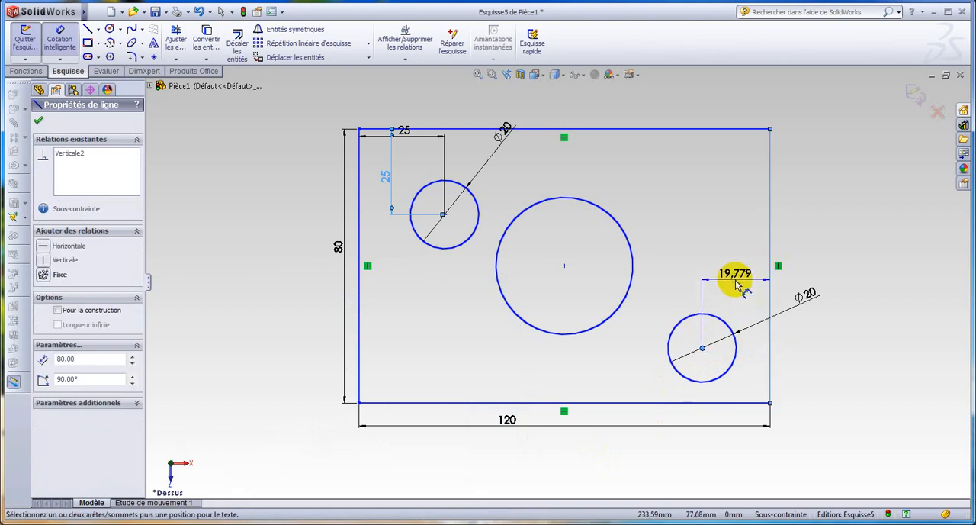
pyautogui.click(736, 284)
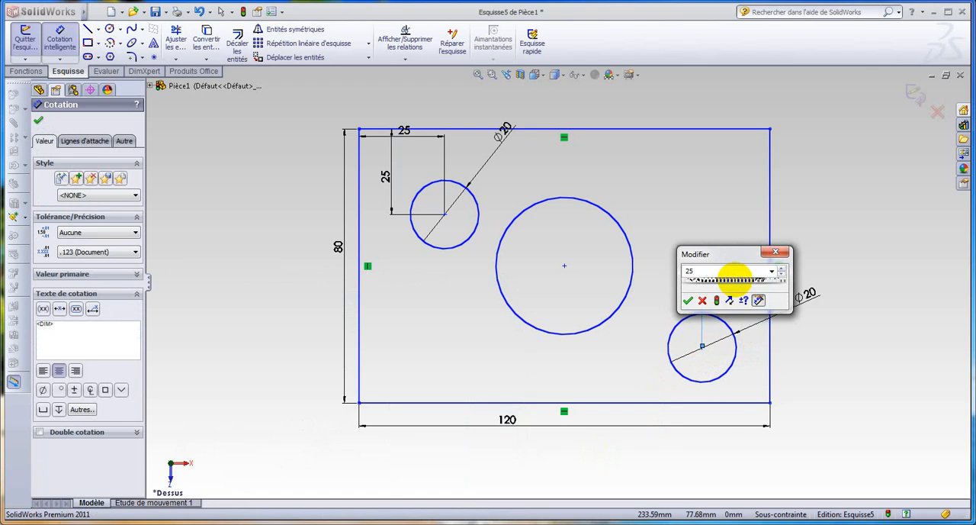
pyautogui.click(689, 301)
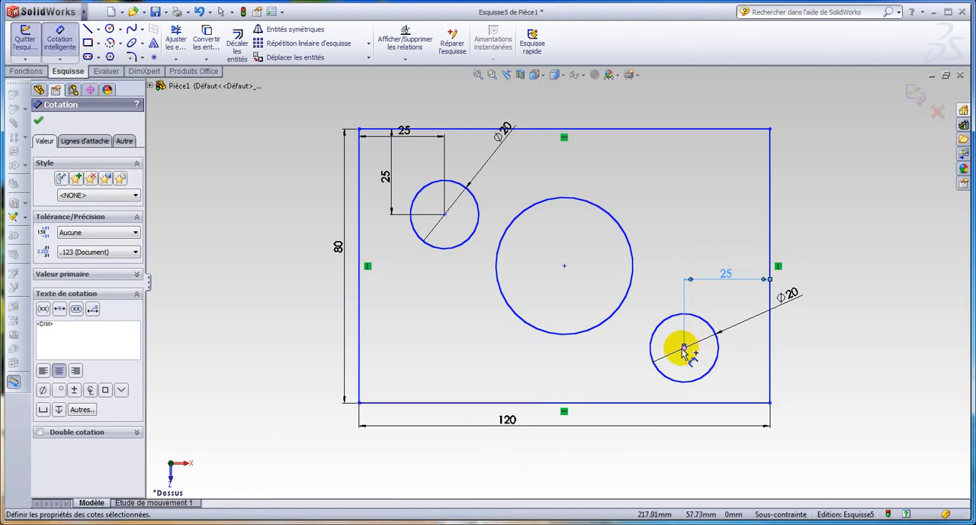
# Step: Dimension the lower-right circle's centre 25 mm vertically from the rectangle's lower edge and end the dimensioning
pyautogui.click(684, 349)
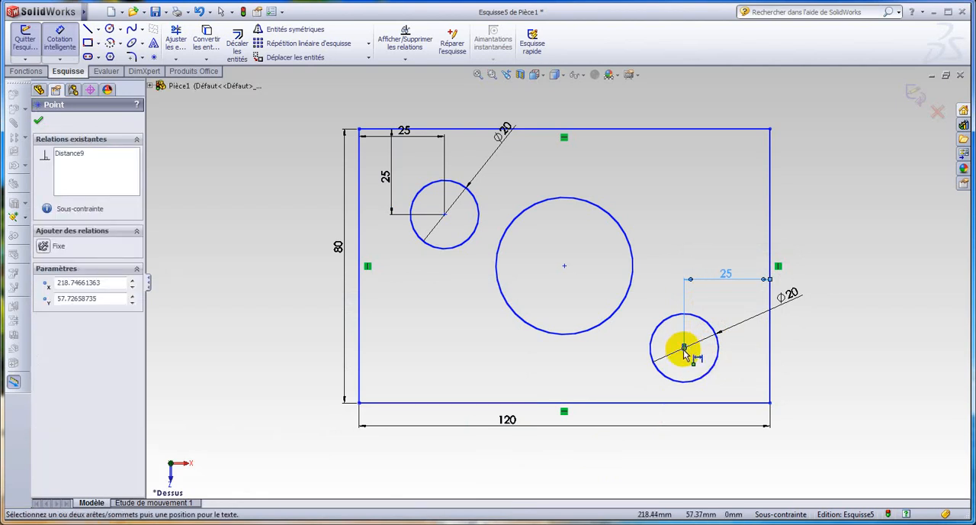
pyautogui.click(740, 402)
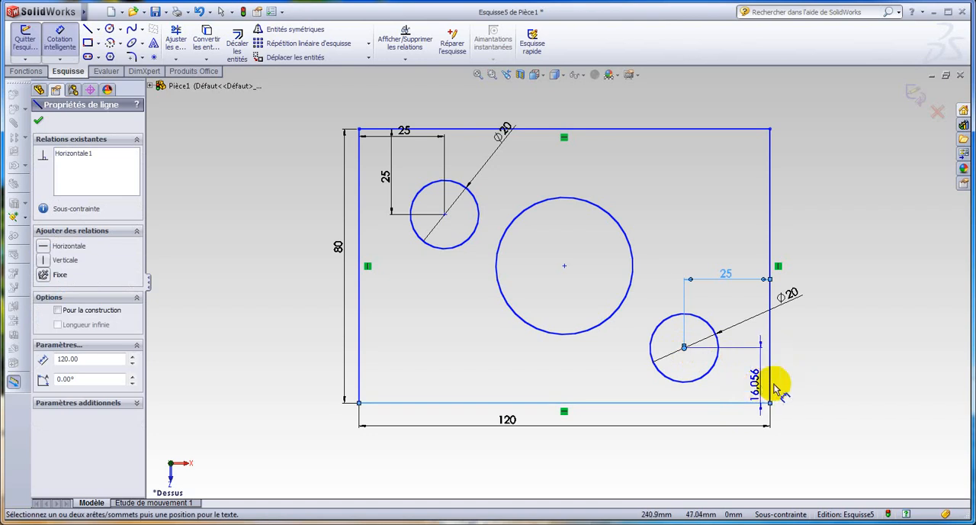
pyautogui.click(801, 375)
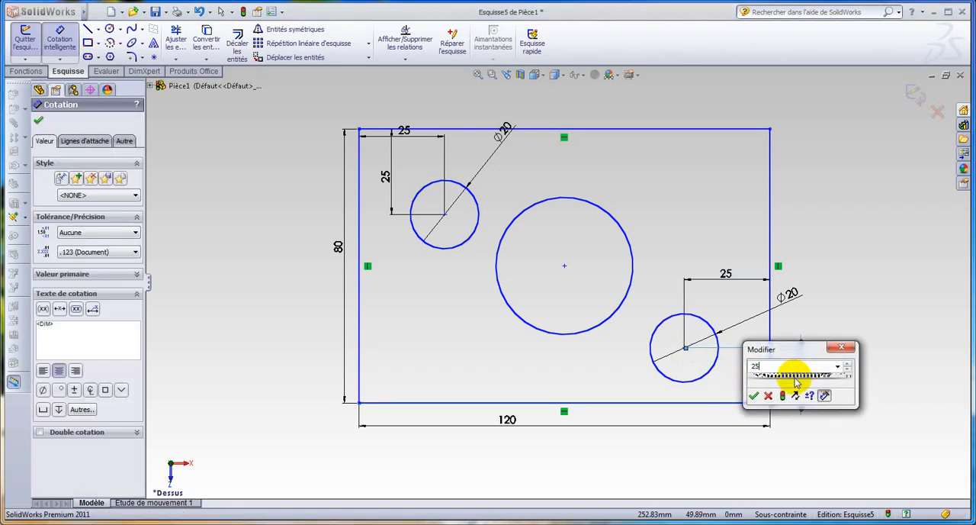
pyautogui.write('25')
pyautogui.click(753, 395)
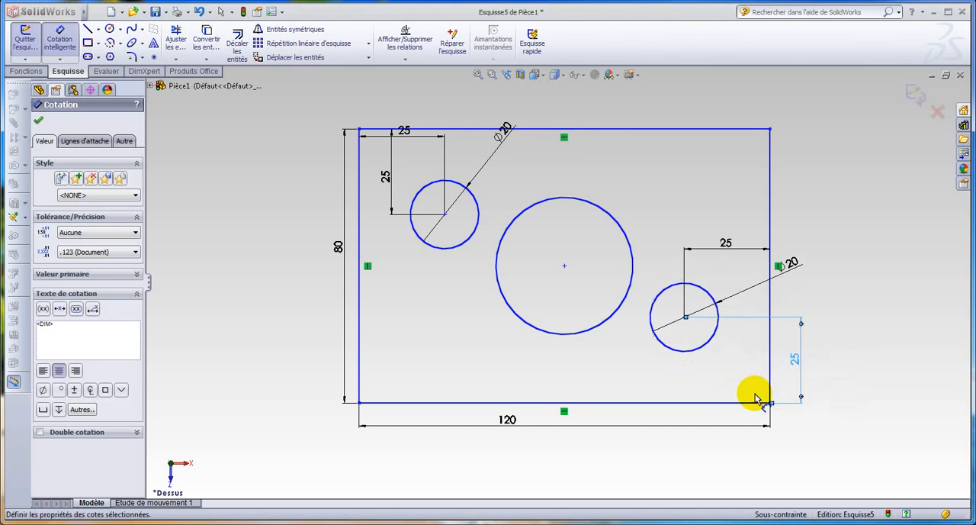
pyautogui.click(40, 122)
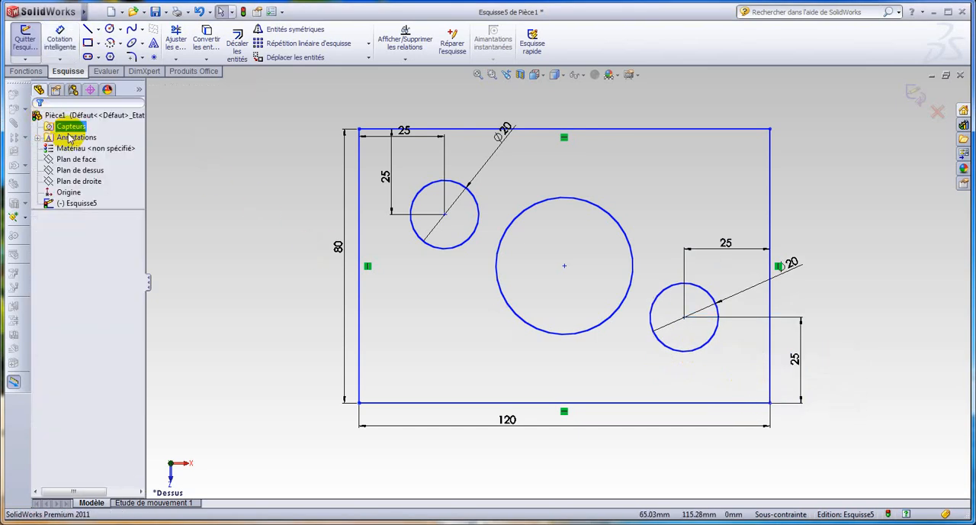
# Step: Exit the finished plate sketch, keeping its changes, and clear the selection
pyautogui.click(910, 92)
pyautogui.press('f')
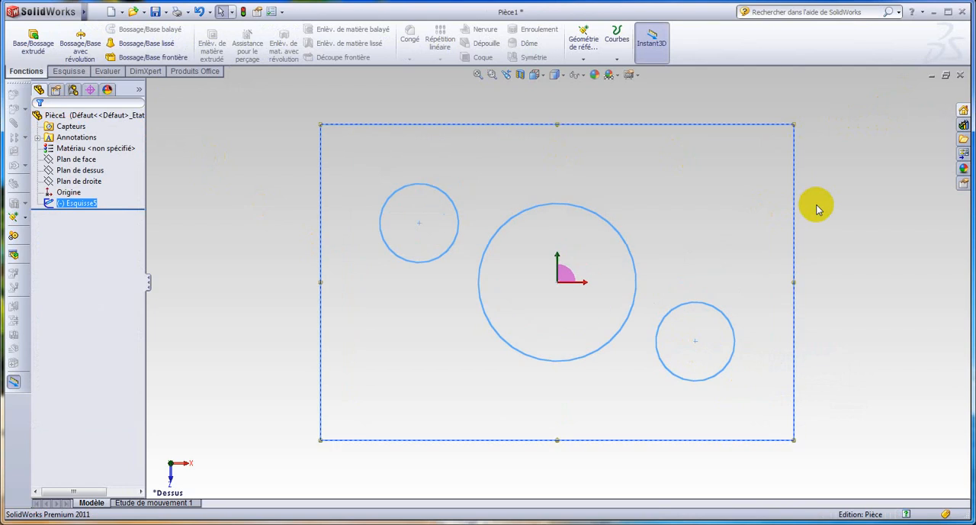
pyautogui.click(817, 209)
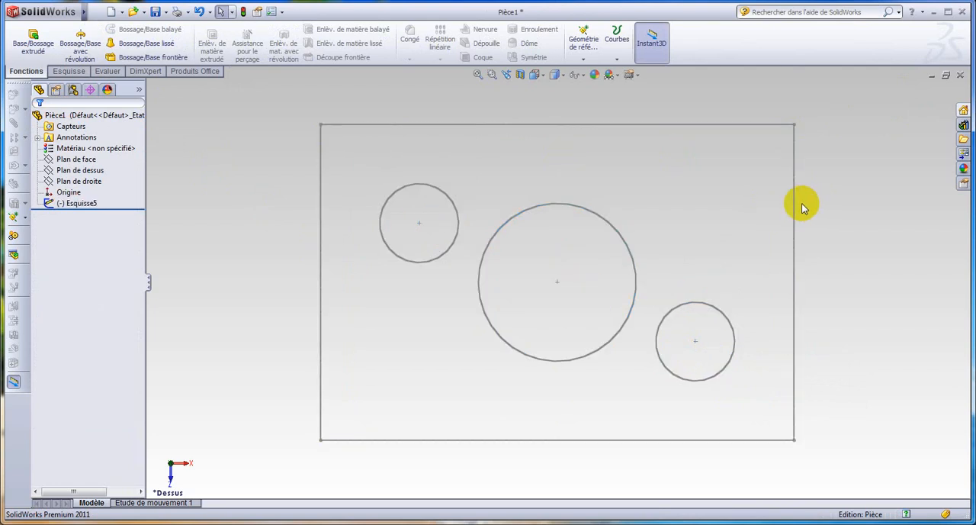